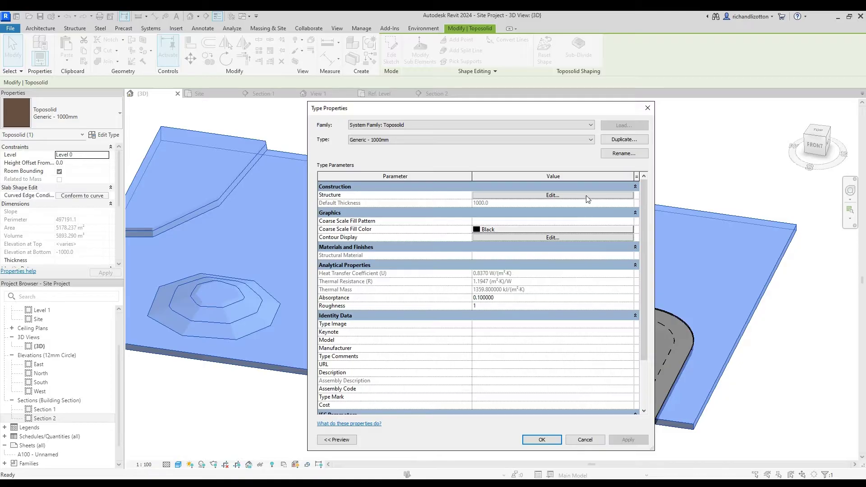
Step: Set the Earth layer thickness of the Generic - 1000mm toposolid type to 2000 mm and deselect the terrain
{"action": "left_click", "coordinate": [585, 196]}
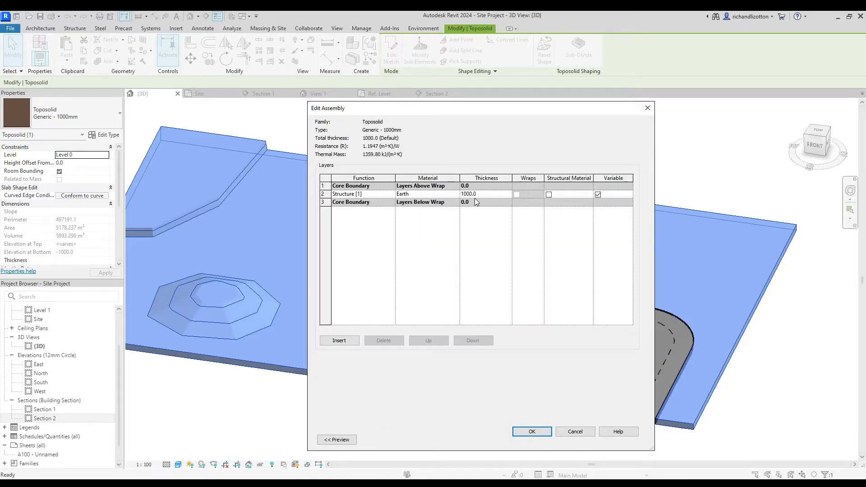
{"action": "left_click", "coordinate": [532, 432]}
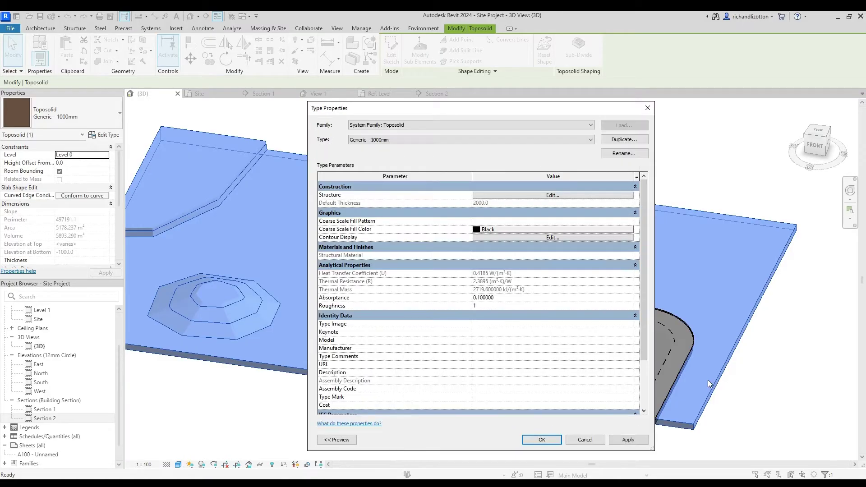
{"action": "left_click", "coordinate": [555, 443]}
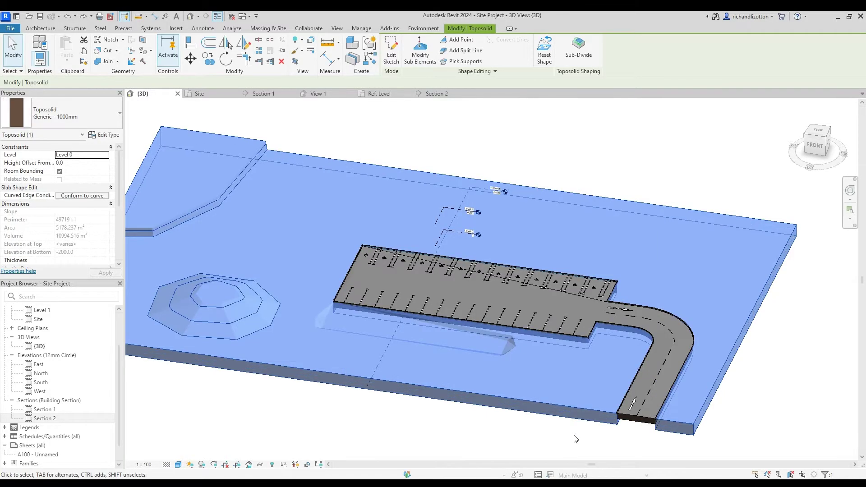
{"action": "left_click", "coordinate": [807, 306]}
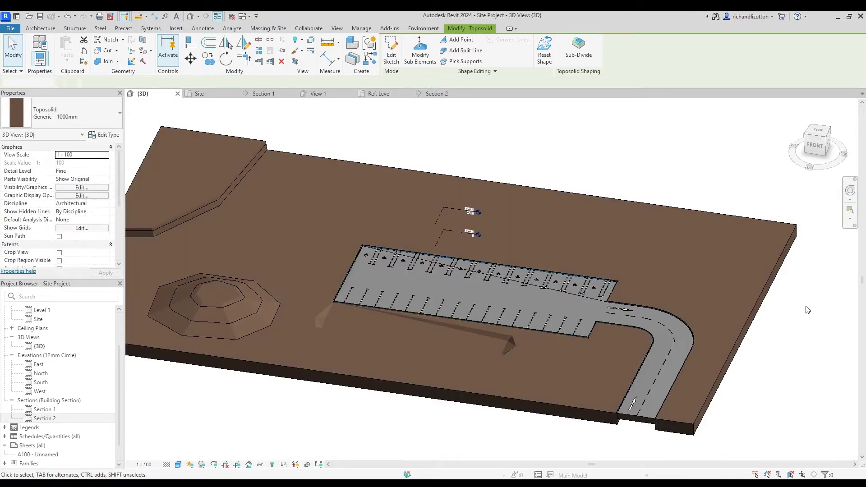
Step: In the Site plan, add an outer and an inner ring of shape points to the toposolid near its upper-right corner
{"action": "left_click", "coordinate": [199, 93]}
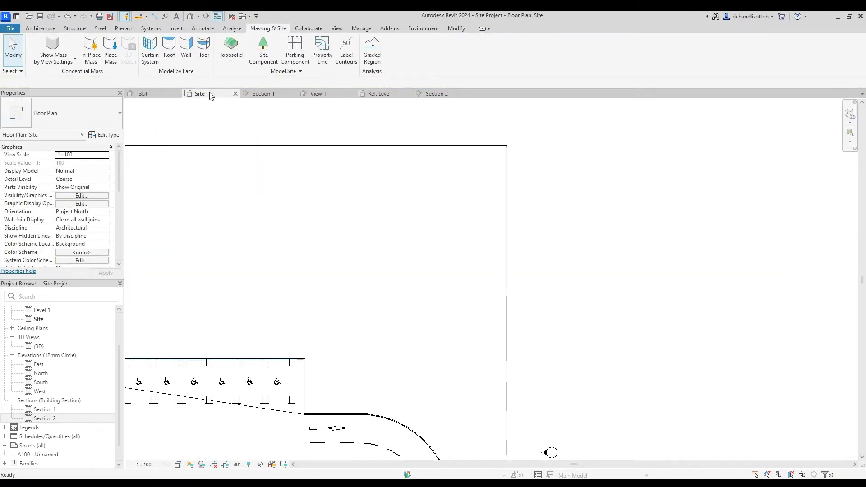
{"action": "left_click", "coordinate": [458, 147]}
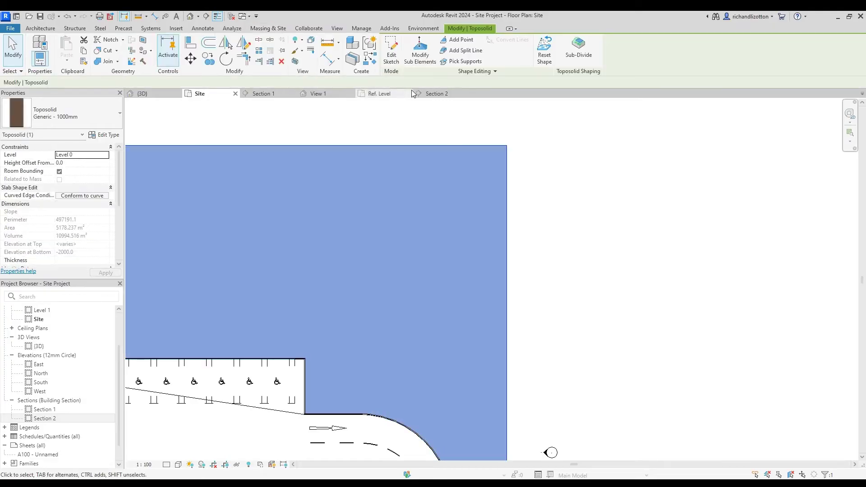
{"action": "left_click", "coordinate": [459, 42]}
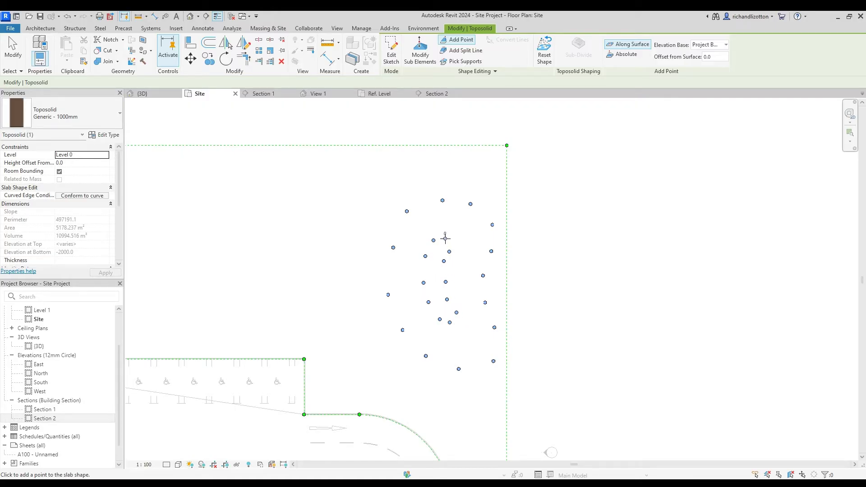
{"action": "left_click", "coordinate": [447, 238]}
{"action": "key", "text": "Escape"}
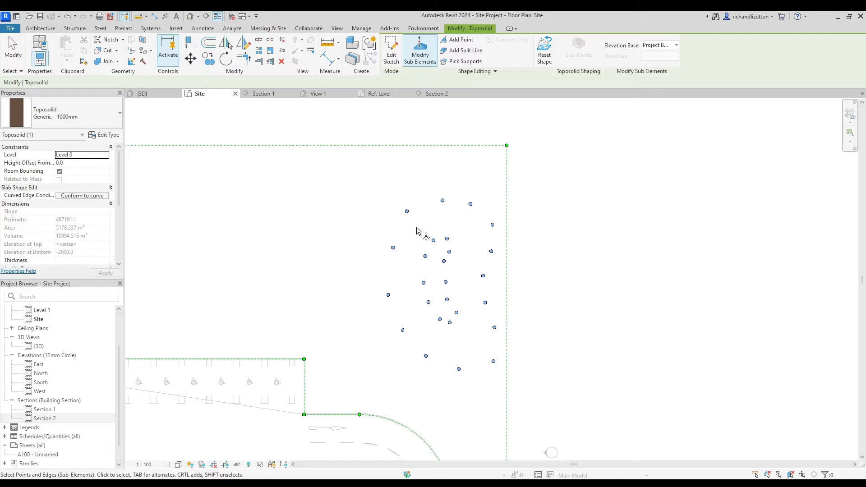
Step: Set the elevation of the inner ring of points to -1500 and check the hollow in the 3D view
{"action": "left_click_drag", "start_coordinate": [416, 228], "coordinate": [469, 332]}
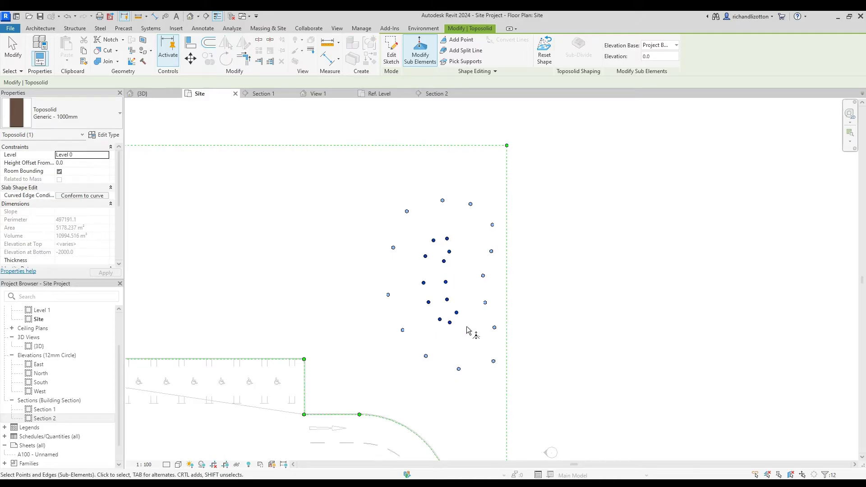
{"action": "double_click", "coordinate": [654, 58]}
{"action": "type", "text": "-1500"}
{"action": "key", "text": "Return"}
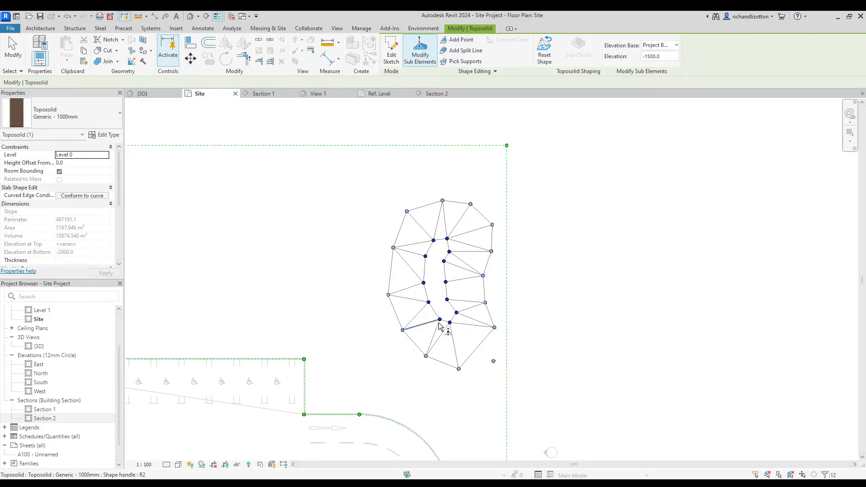
{"action": "left_click", "coordinate": [142, 94]}
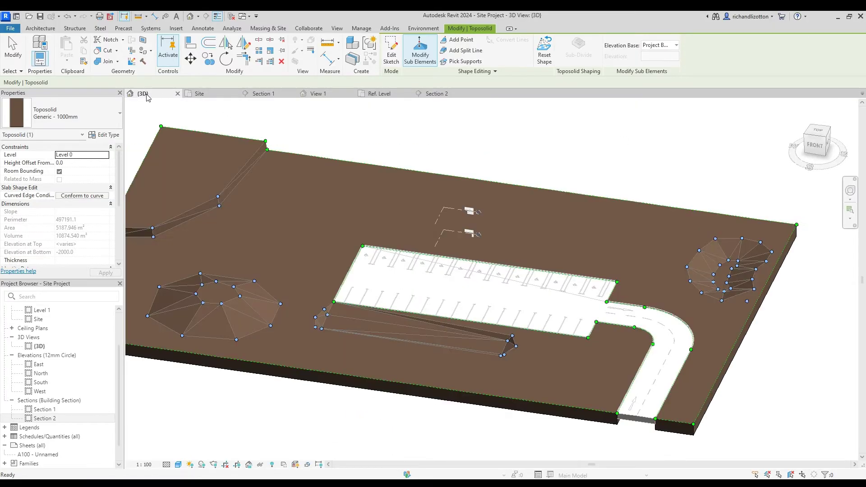
{"action": "mouse_move", "coordinate": [773, 311]}
{"action": "middle_mouse_down", "text": "shift"}
{"action": "mouse_move", "coordinate": [724, 253]}
{"action": "mouse_move", "coordinate": [777, 305]}
{"action": "middle_mouse_up", "text": "shift"}
{"action": "scroll", "coordinate": [754, 270], "scroll_direction": "up", "scroll_amount": 5}
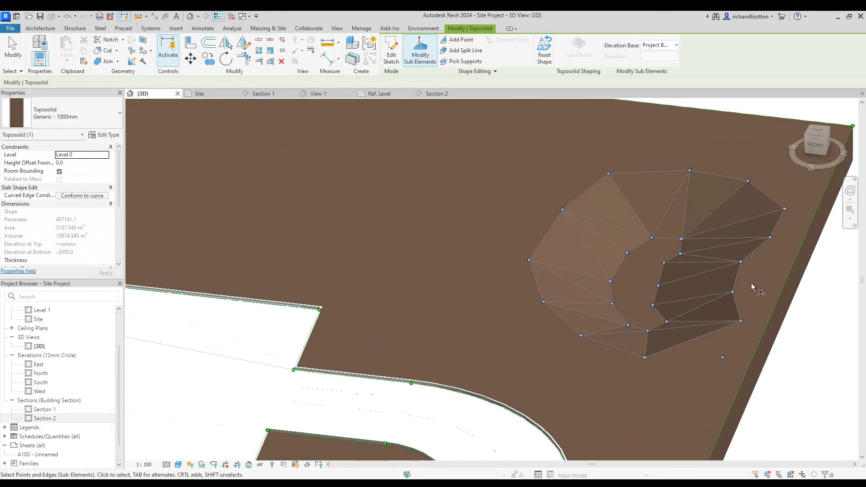
{"action": "mouse_move", "coordinate": [687, 358]}
{"action": "middle_mouse_down", "text": "shift"}
{"action": "mouse_move", "coordinate": [737, 359]}
{"action": "mouse_move", "coordinate": [684, 363]}
{"action": "middle_mouse_up", "text": "shift"}
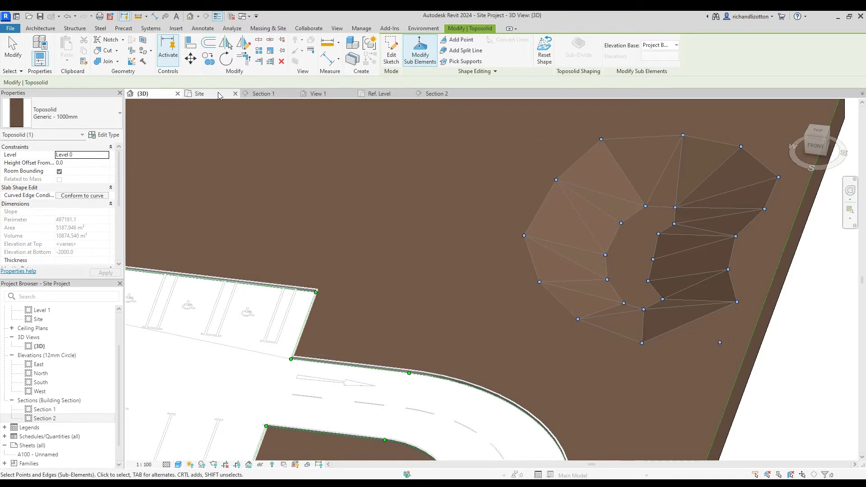
Step: In the Site plan, move the hollow's lower-right outer edge slightly outward so the stray outer point joins the shape
{"action": "left_click", "coordinate": [199, 93]}
{"action": "key", "text": "Escape"}
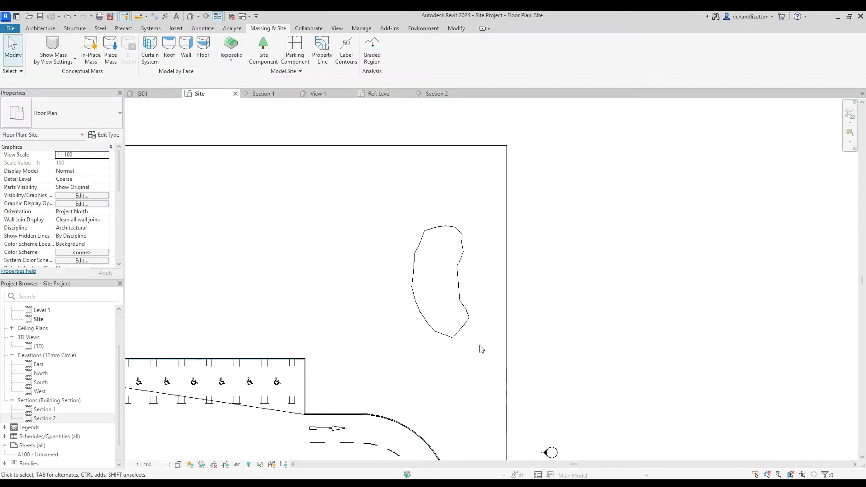
{"action": "left_click", "coordinate": [479, 322]}
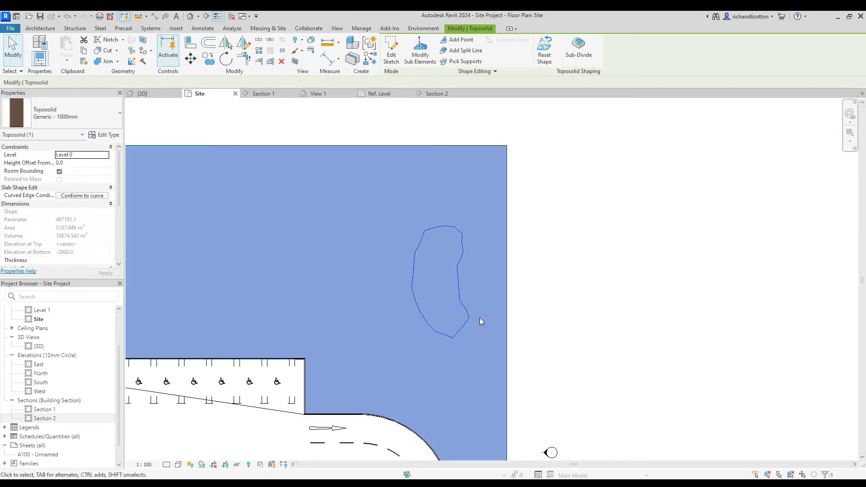
{"action": "left_click", "coordinate": [426, 53]}
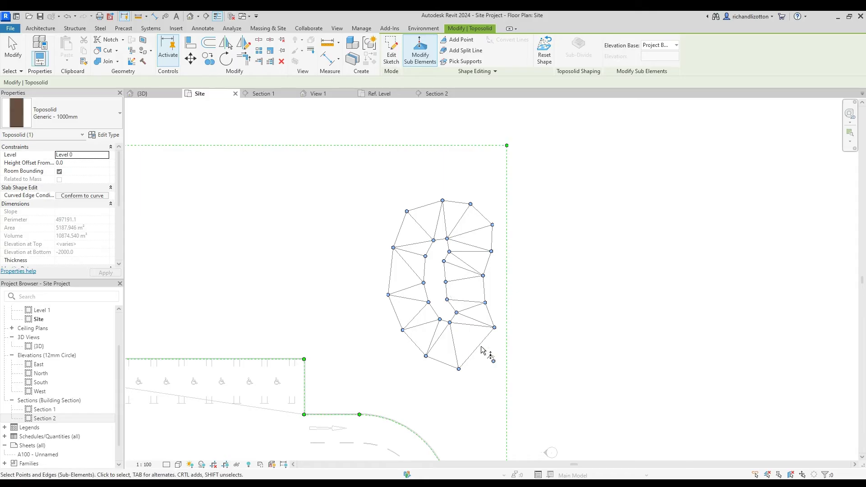
{"action": "scroll", "coordinate": [492, 361], "scroll_direction": "up", "scroll_amount": 3}
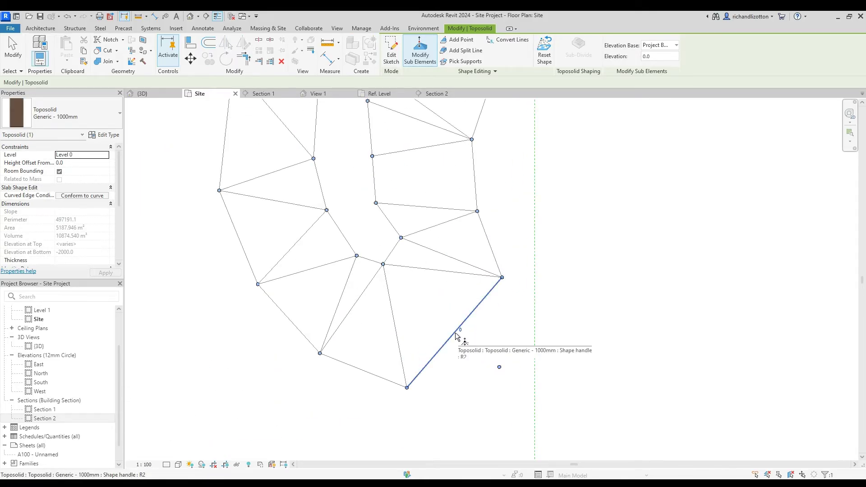
{"action": "mouse_move", "coordinate": [458, 333]}
{"action": "left_mouse_down"}
{"action": "mouse_move", "coordinate": [475, 346]}
{"action": "mouse_move", "coordinate": [460, 329]}
{"action": "mouse_move", "coordinate": [466, 338]}
{"action": "left_mouse_up"}
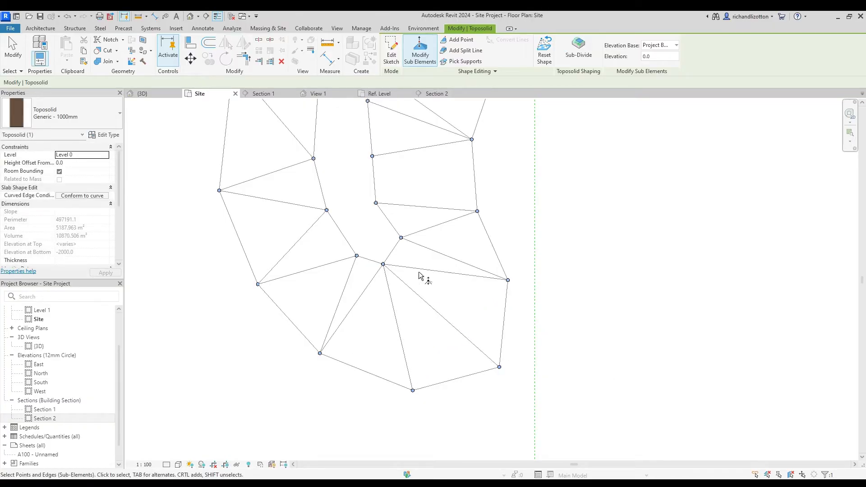
{"action": "scroll", "coordinate": [581, 284], "scroll_direction": "down", "scroll_amount": 1}
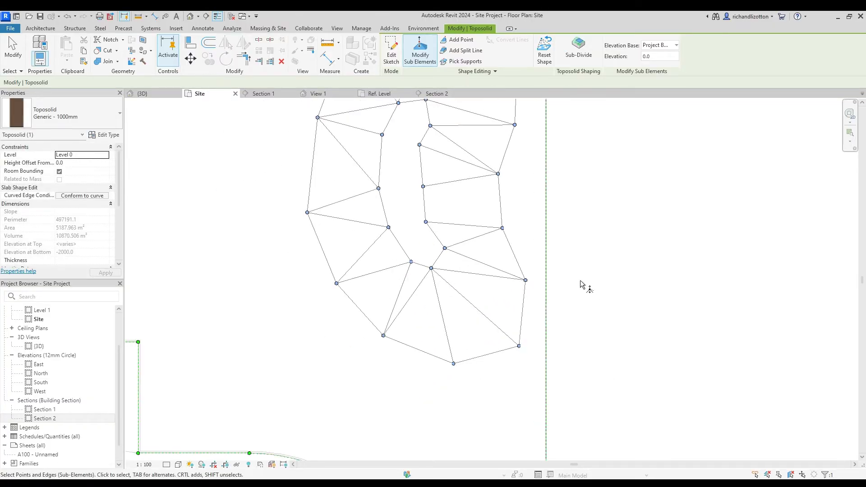
{"action": "scroll", "coordinate": [581, 284], "scroll_direction": "down", "scroll_amount": 1}
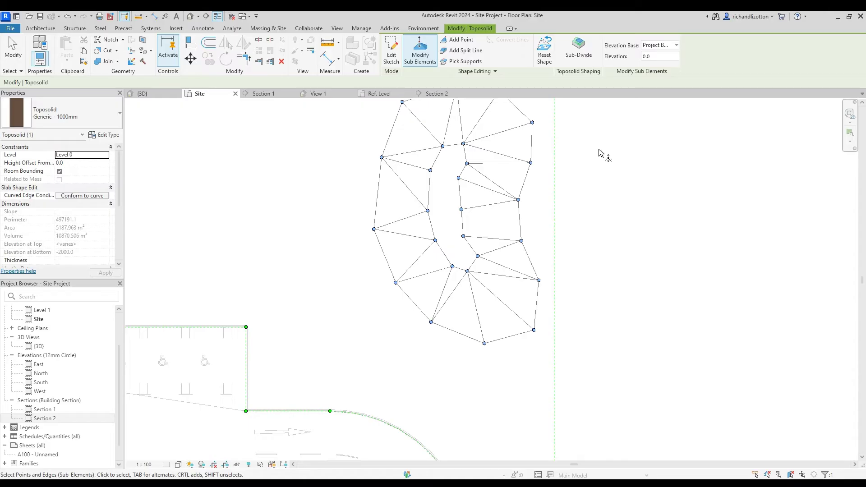
{"action": "middle_click_drag", "start_coordinate": [600, 153], "coordinate": [590, 201]}
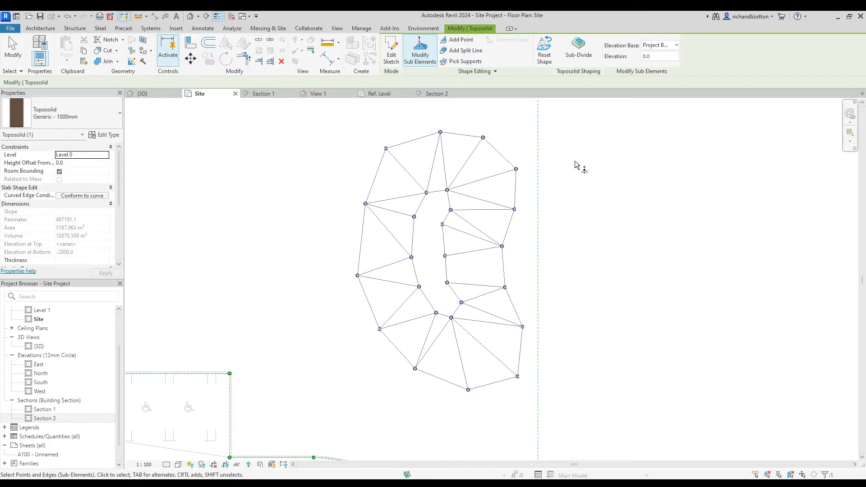
{"action": "key", "text": "Escape"}
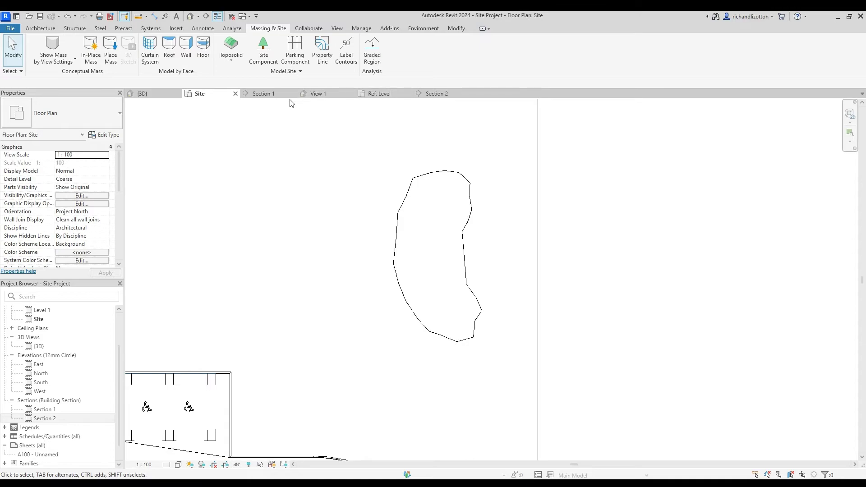
Step: Inspect the reshaped hollow in the 3D view from several angles
{"action": "left_click", "coordinate": [154, 94]}
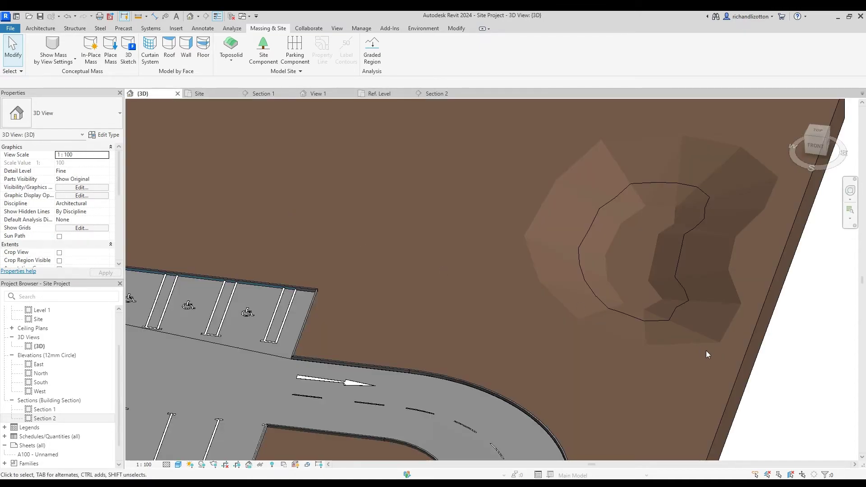
{"action": "middle_click_drag", "start_coordinate": [705, 350], "coordinate": [643, 312], "text": "shift"}
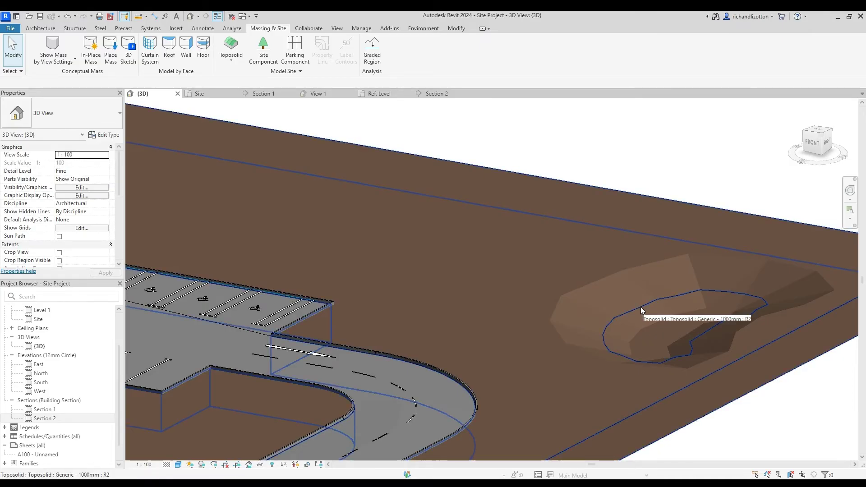
{"action": "middle_click_drag", "start_coordinate": [656, 358], "coordinate": [692, 386], "text": "shift"}
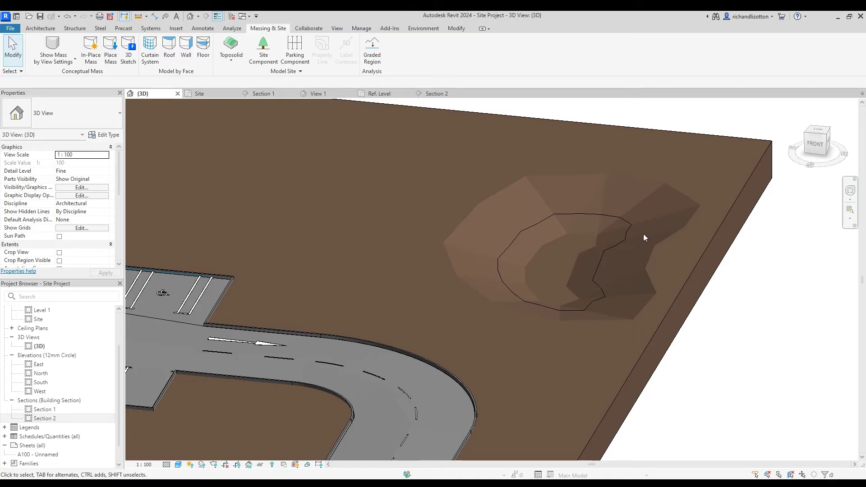
{"action": "mouse_move", "coordinate": [632, 243]}
{"action": "middle_mouse_down", "text": "shift"}
{"action": "mouse_move", "coordinate": [665, 288]}
{"action": "mouse_move", "coordinate": [614, 241]}
{"action": "middle_mouse_up", "text": "shift"}
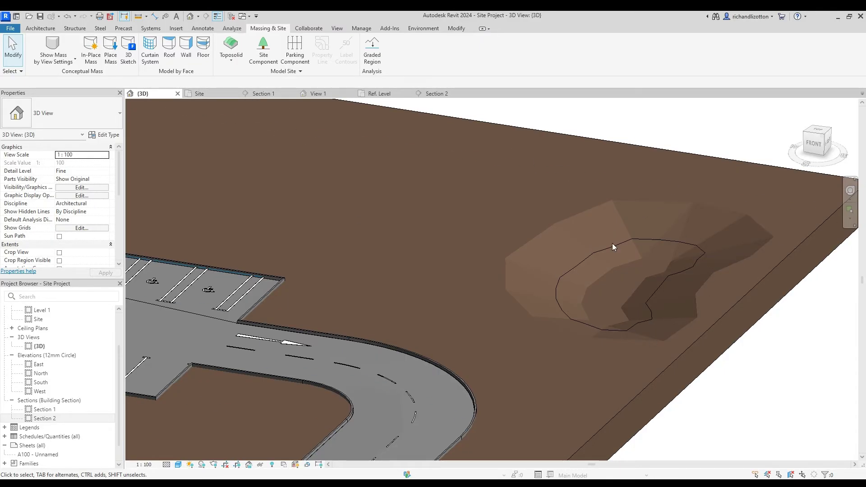
Step: Start a new toposolid in the Site plan and sketch a rectangular boundary about 14.7 m by 20 m around the hollow
{"action": "left_click", "coordinate": [216, 99]}
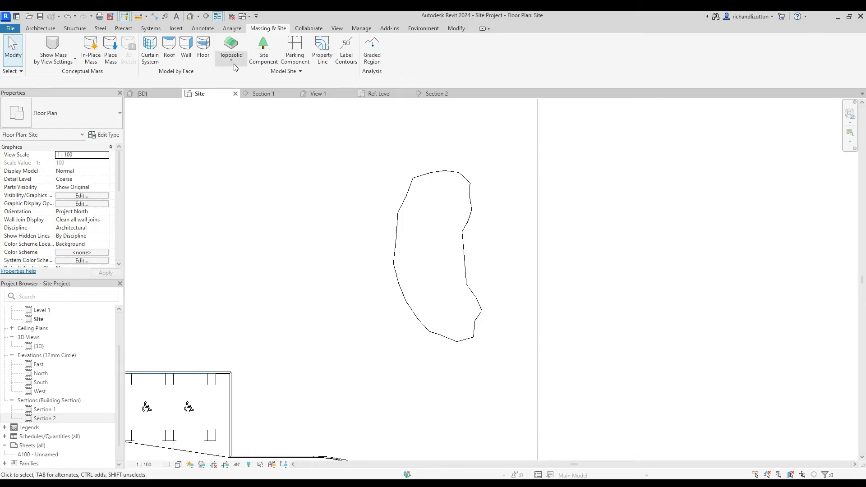
{"action": "left_click", "coordinate": [231, 45]}
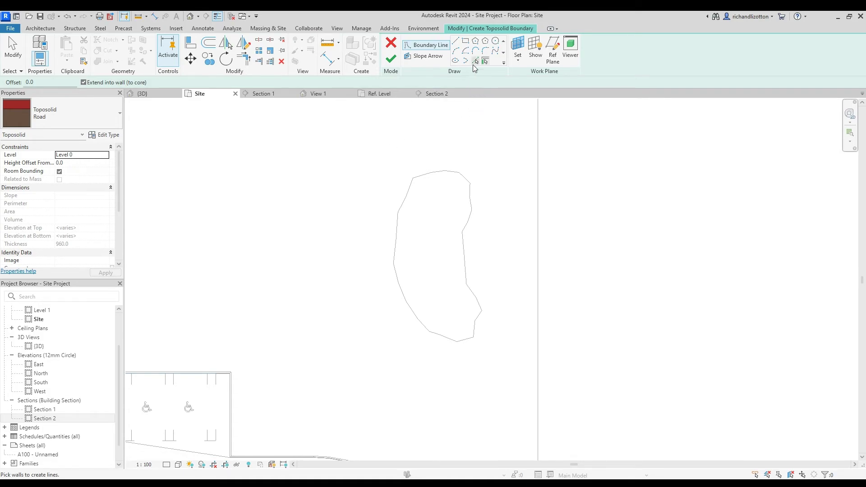
{"action": "left_click", "coordinate": [466, 41]}
{"action": "left_click", "coordinate": [328, 121]}
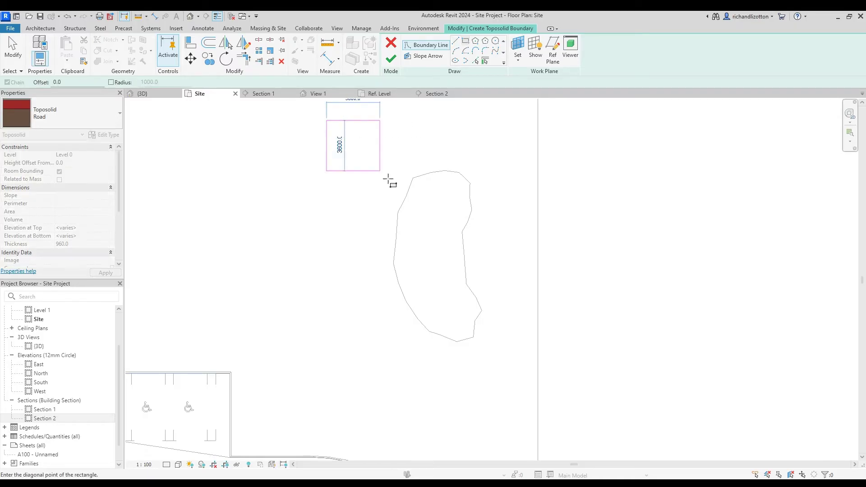
{"action": "left_click", "coordinate": [533, 403]}
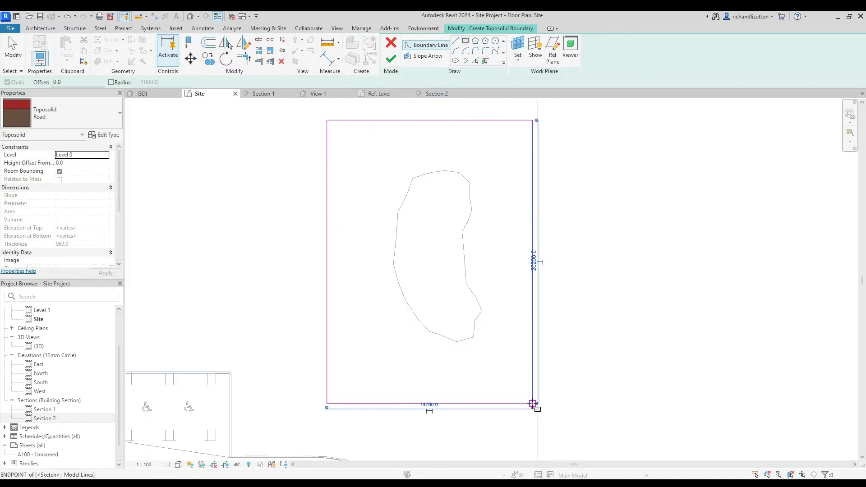
Step: Duplicate the Road toposolid type and name the copy Pond
{"action": "left_click", "coordinate": [105, 135]}
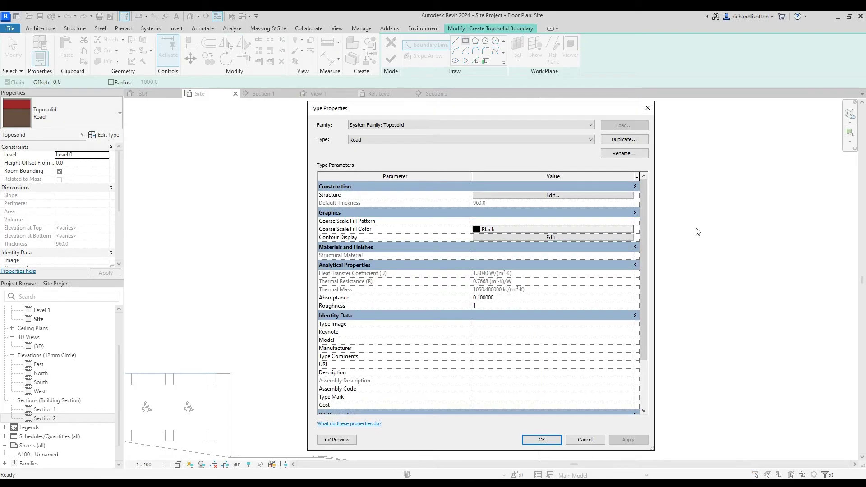
{"action": "left_click", "coordinate": [616, 139]}
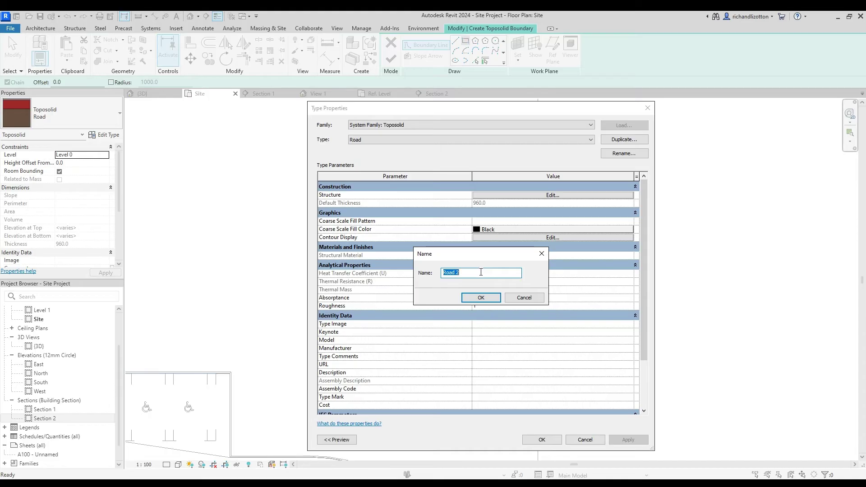
{"action": "type", "text": "Pond"}
{"action": "left_click", "coordinate": [481, 297]}
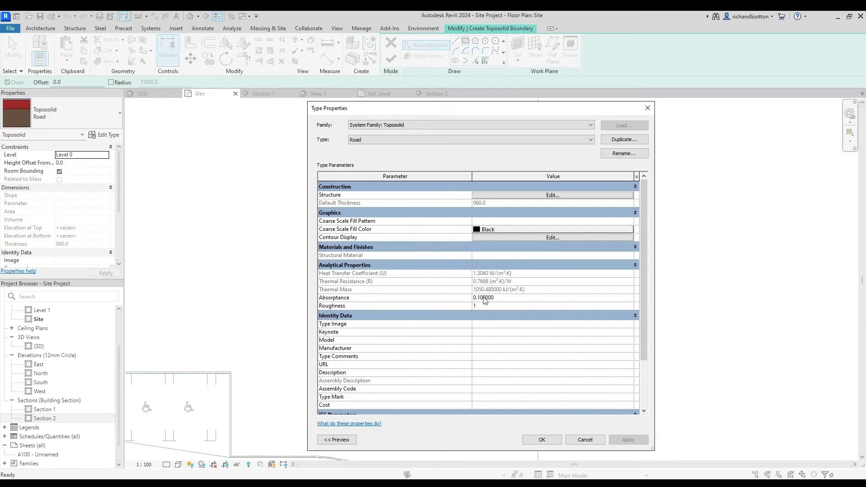
Step: Remove the asphalt and Site - Hardcore layers from the Pond type's structure
{"action": "left_click", "coordinate": [544, 196]}
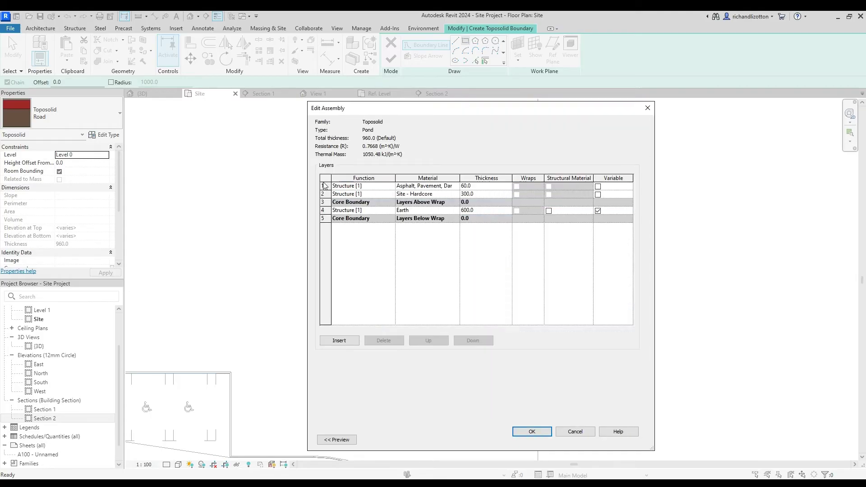
{"action": "left_click", "coordinate": [324, 186]}
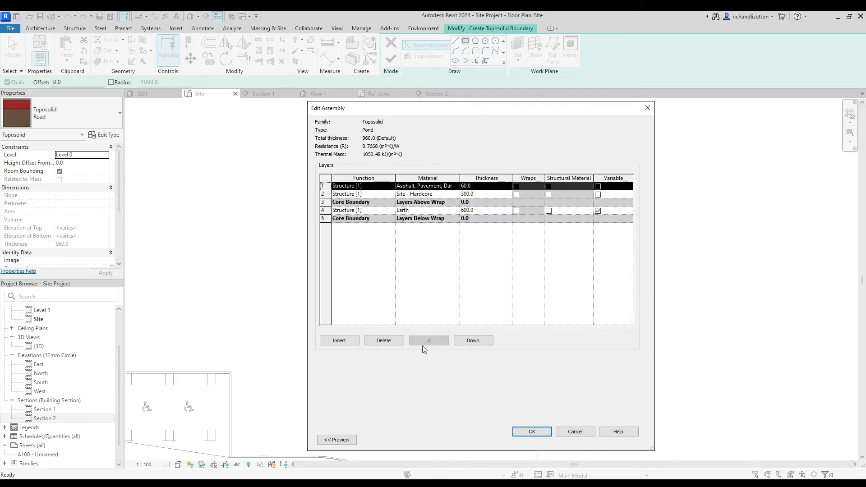
{"action": "left_click", "coordinate": [383, 341]}
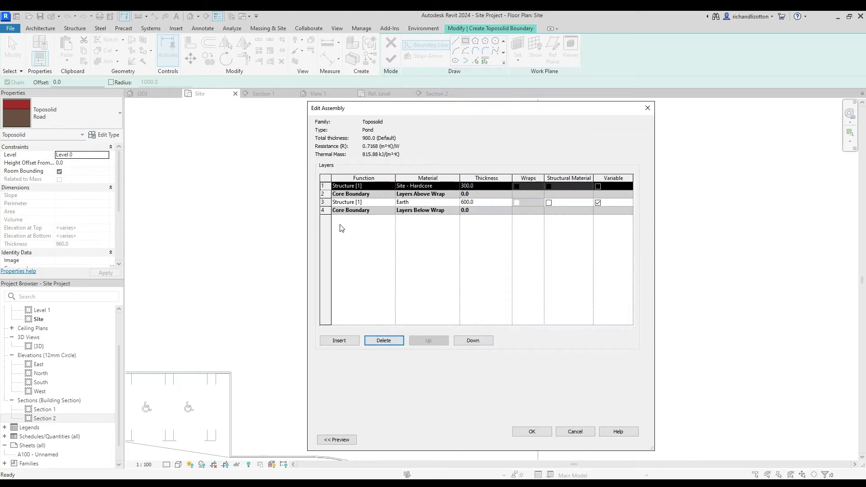
{"action": "left_click", "coordinate": [384, 340]}
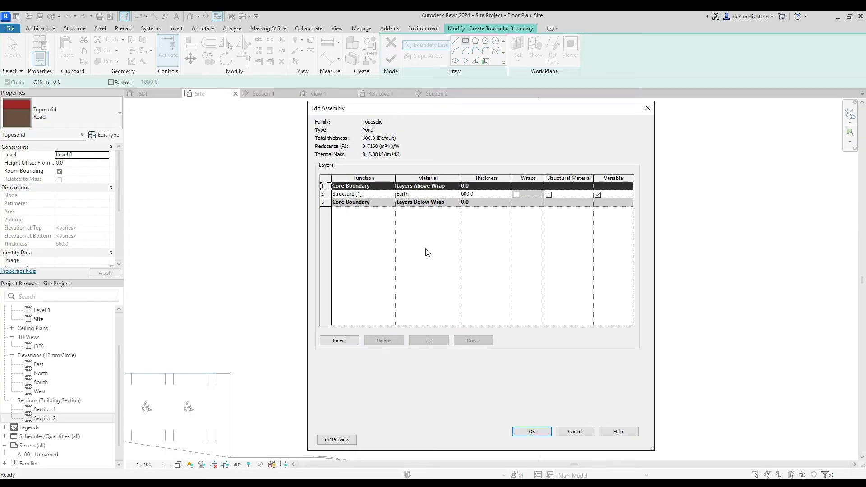
Step: Change the material of the Pond type's remaining Earth layer to the project material Water
{"action": "left_click", "coordinate": [453, 196]}
{"action": "left_click", "coordinate": [456, 195]}
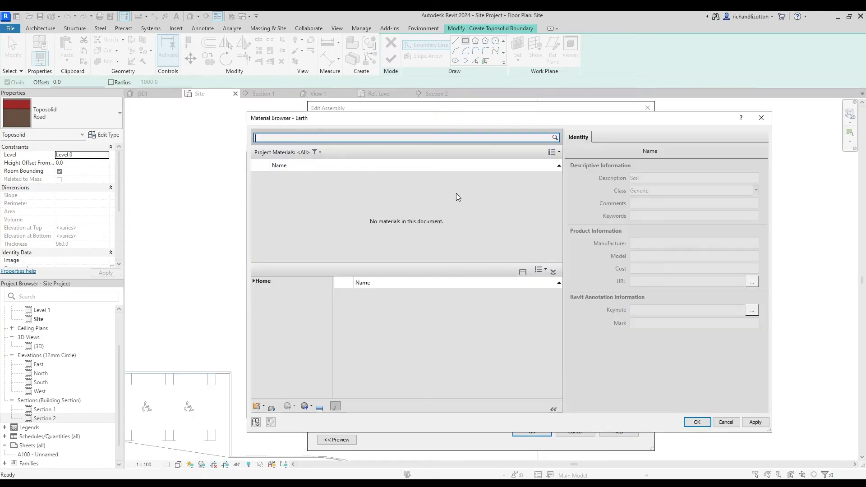
{"action": "left_click", "coordinate": [301, 137]}
{"action": "type", "text": "water"}
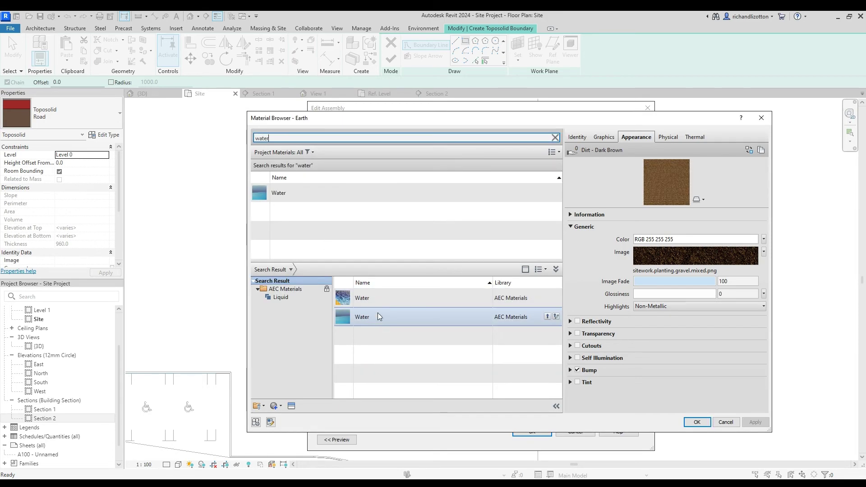
{"action": "left_click", "coordinate": [294, 193]}
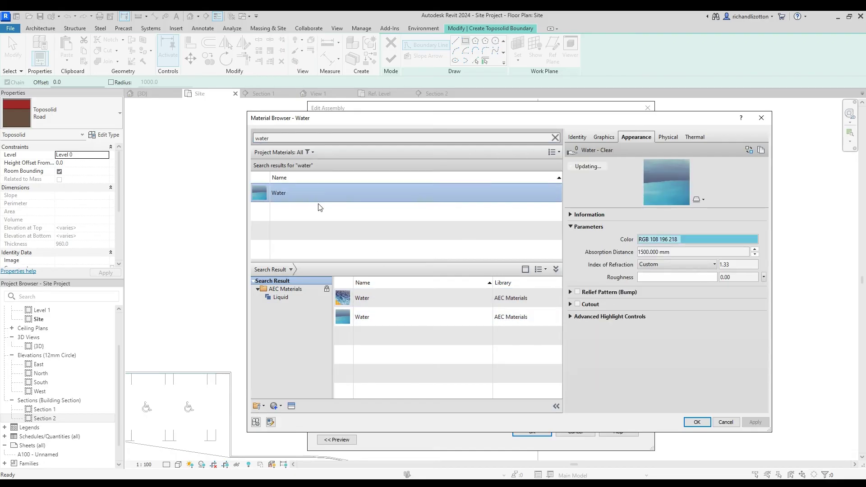
{"action": "left_click", "coordinate": [697, 422]}
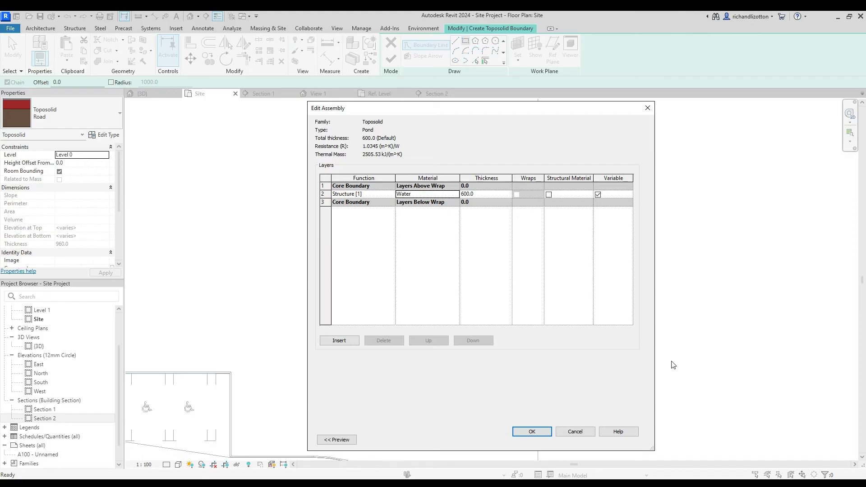
Step: Set the Water layer's thickness to 1000 mm and apply the edited Pond type to the new toposolid
{"action": "left_click", "coordinate": [478, 195]}
{"action": "type", "text": "1"}
{"action": "left_click", "coordinate": [532, 431]}
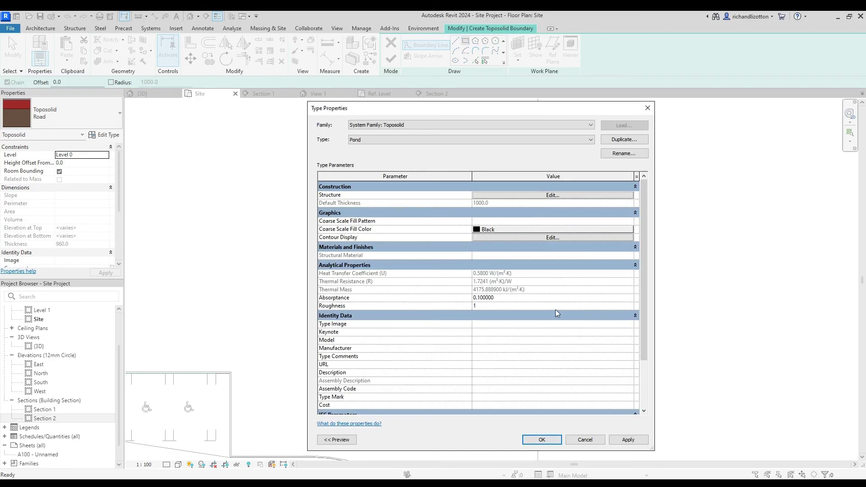
{"action": "left_click", "coordinate": [547, 440]}
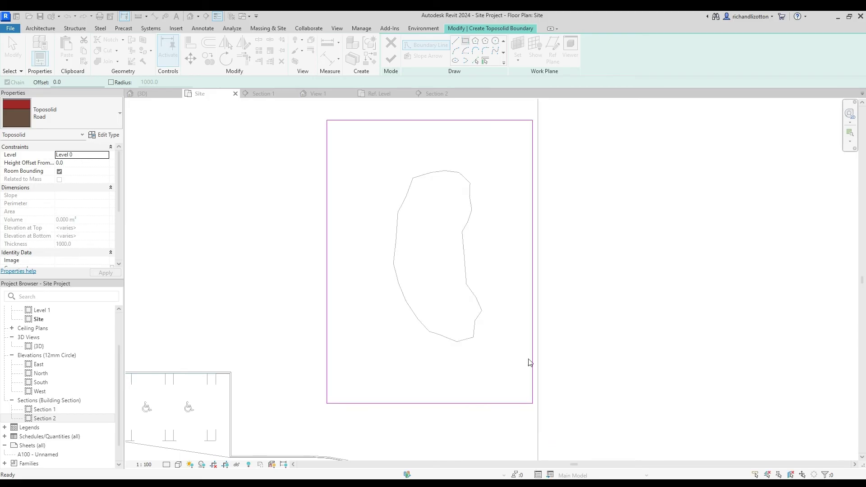
Step: Finish the Pond toposolid with a height offset of -500 mm from Level 0 and show it deselected in the 3D view
{"action": "left_click", "coordinate": [57, 164]}
{"action": "type", "text": "-50"}
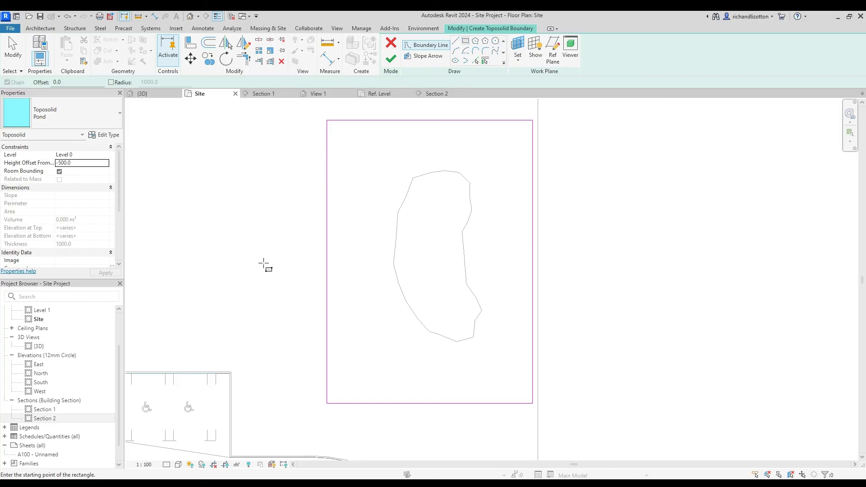
{"action": "left_click", "coordinate": [391, 59]}
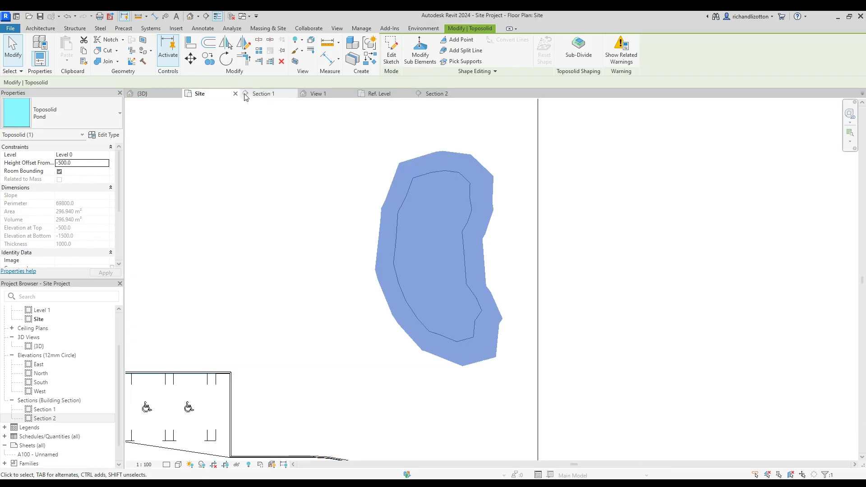
{"action": "left_click", "coordinate": [156, 93]}
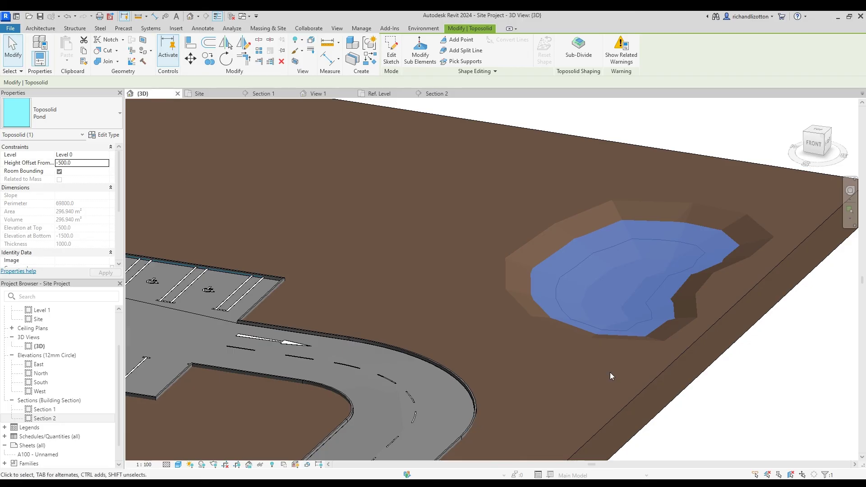
{"action": "left_click", "coordinate": [770, 394]}
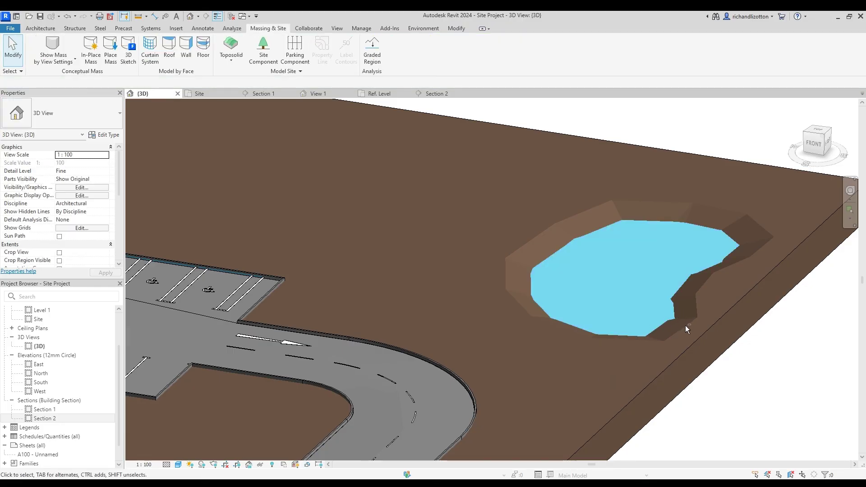